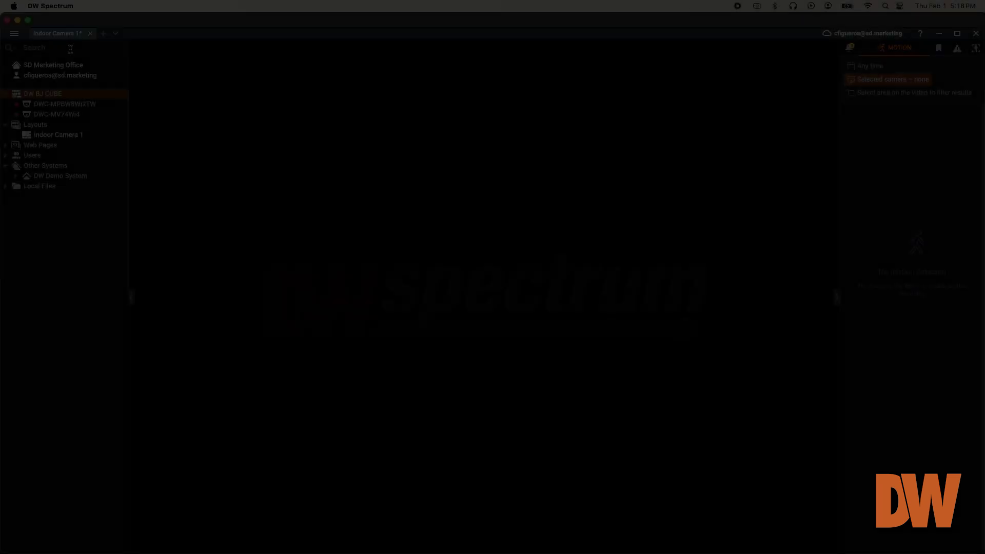
Step: Uncheck 'Enable cameras and servers autodiscovery' in System Administration > General
left_click(16, 34)
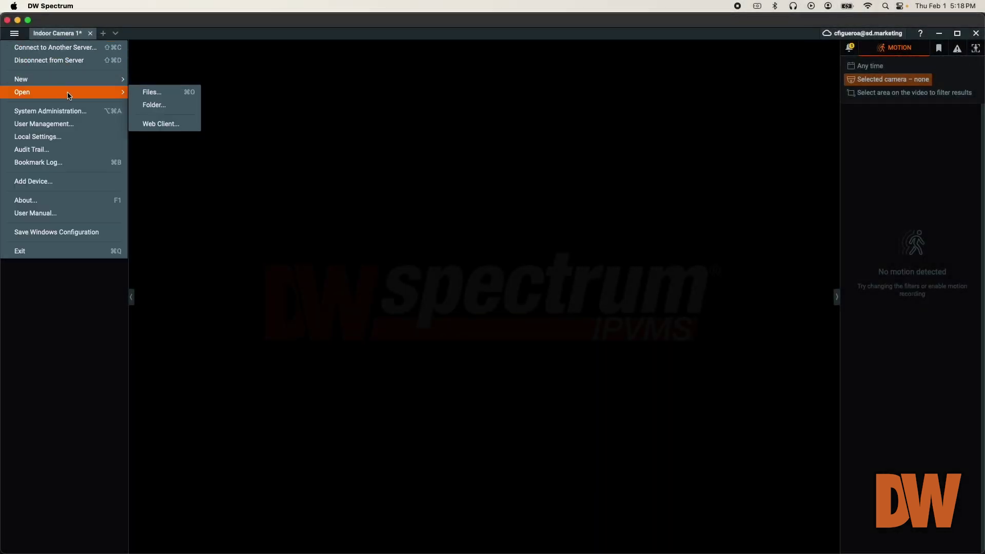
left_click(89, 112)
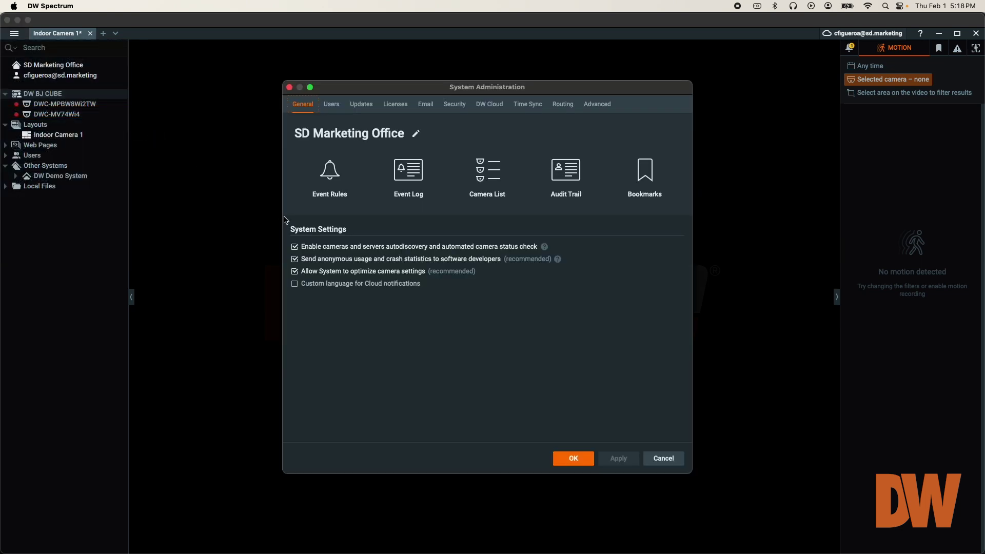
left_click(297, 250)
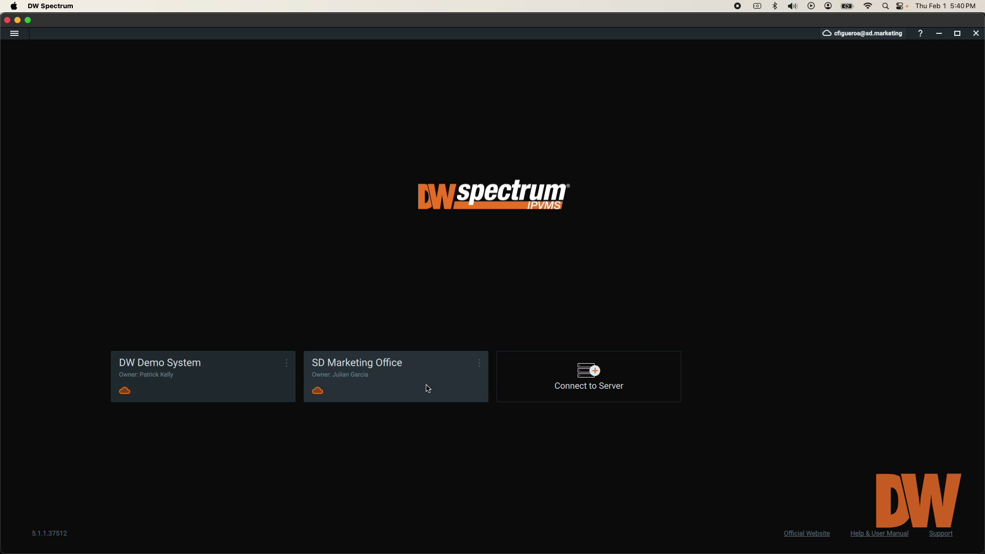
Step: Connect to SD Marketing Office, then start Add Device from the DW BJ CUBE server's context menu
left_click(428, 389)
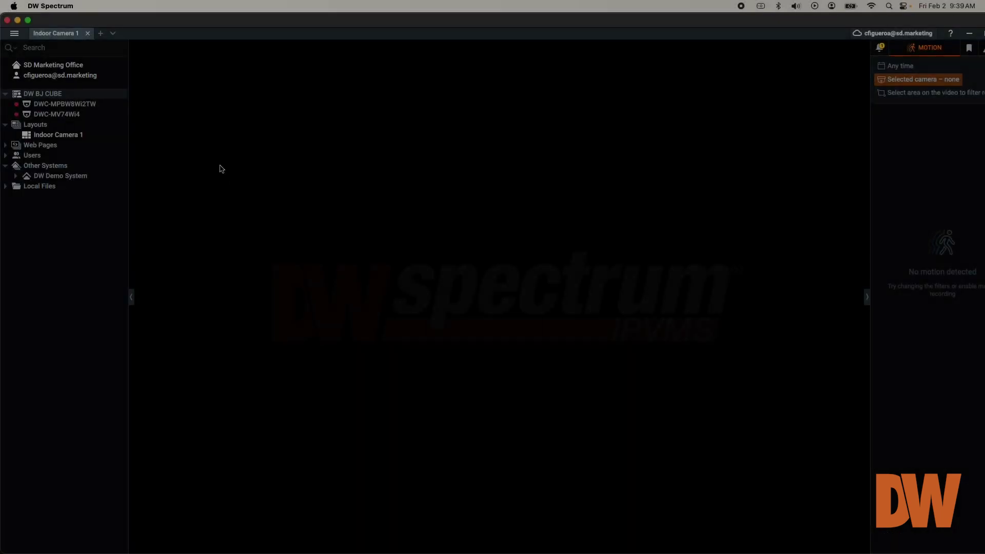
left_click(16, 37)
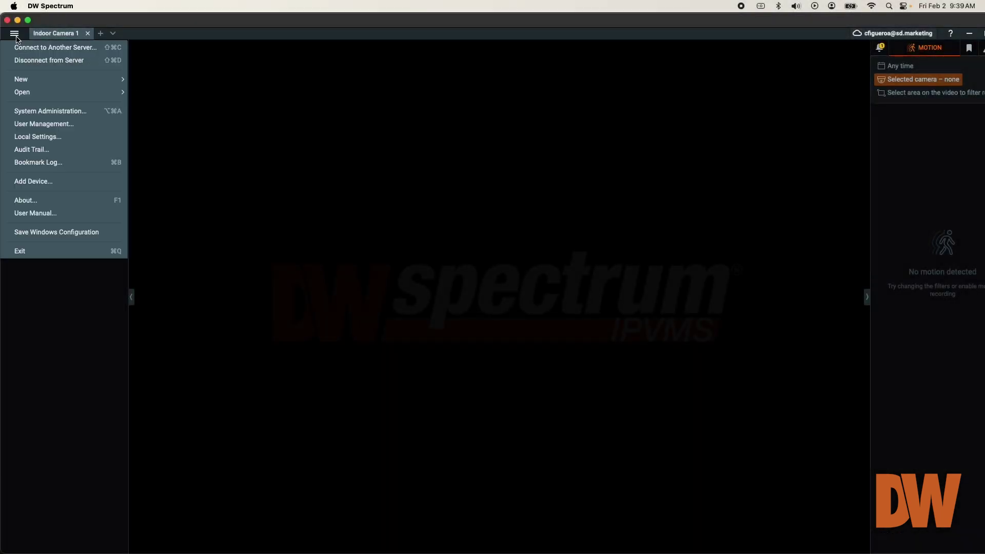
left_click(104, 185)
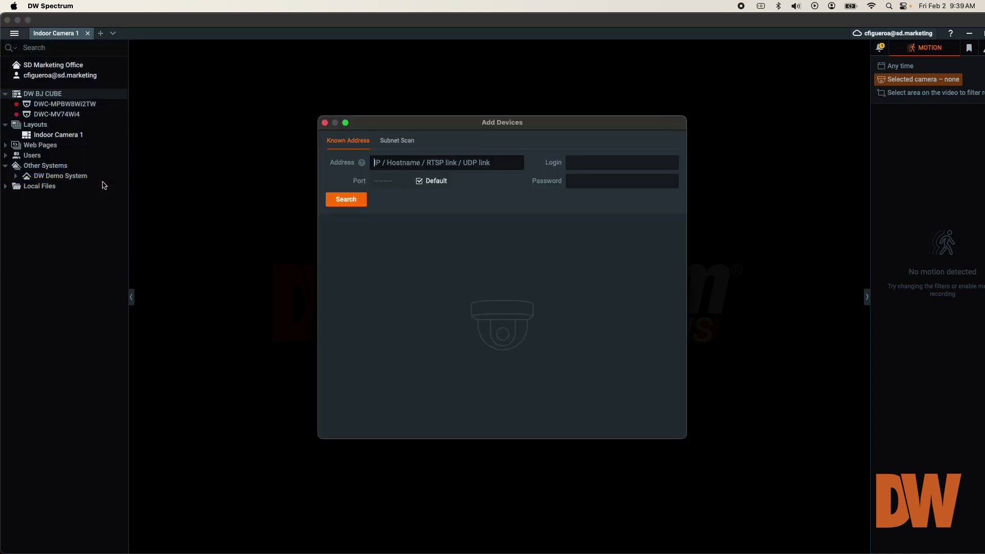
left_click(325, 123)
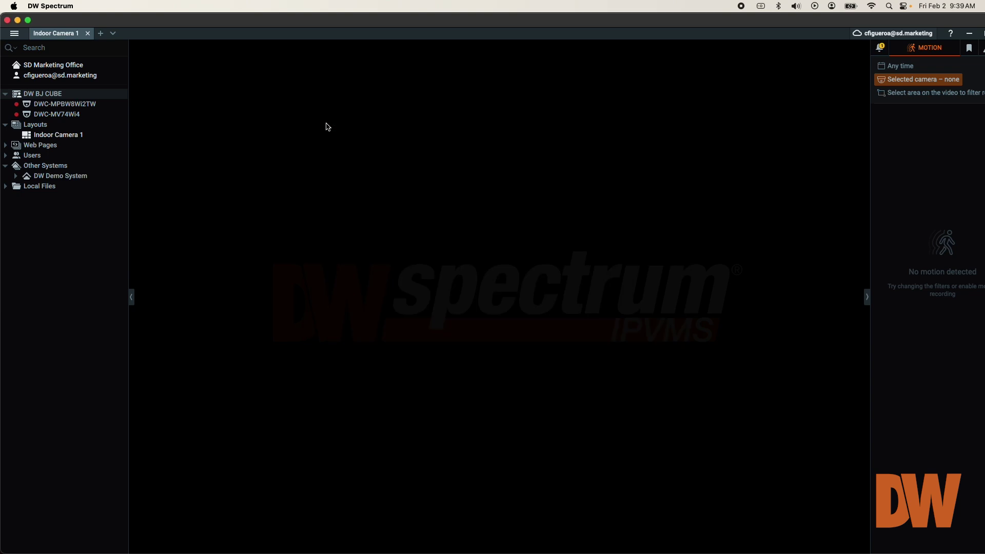
right_click(117, 96)
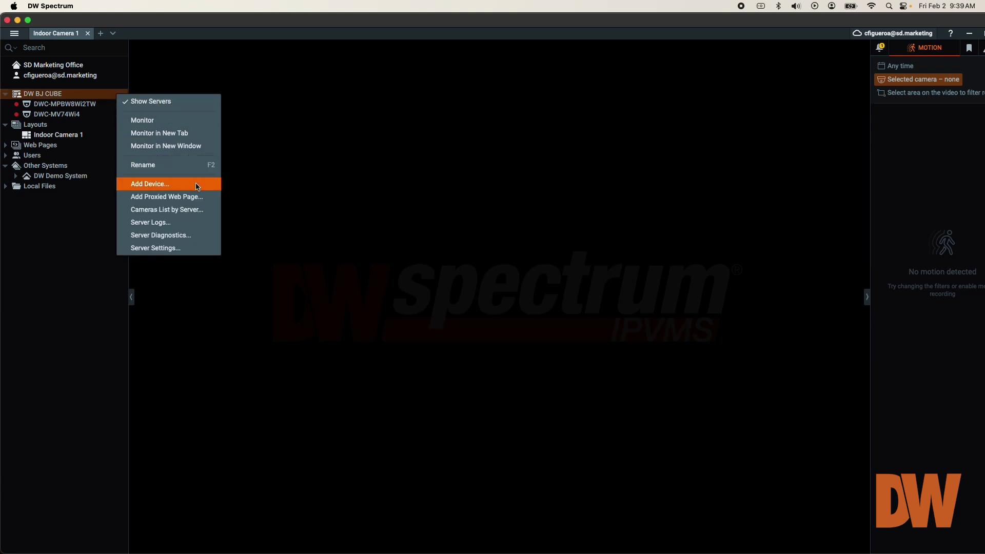
left_click(197, 184)
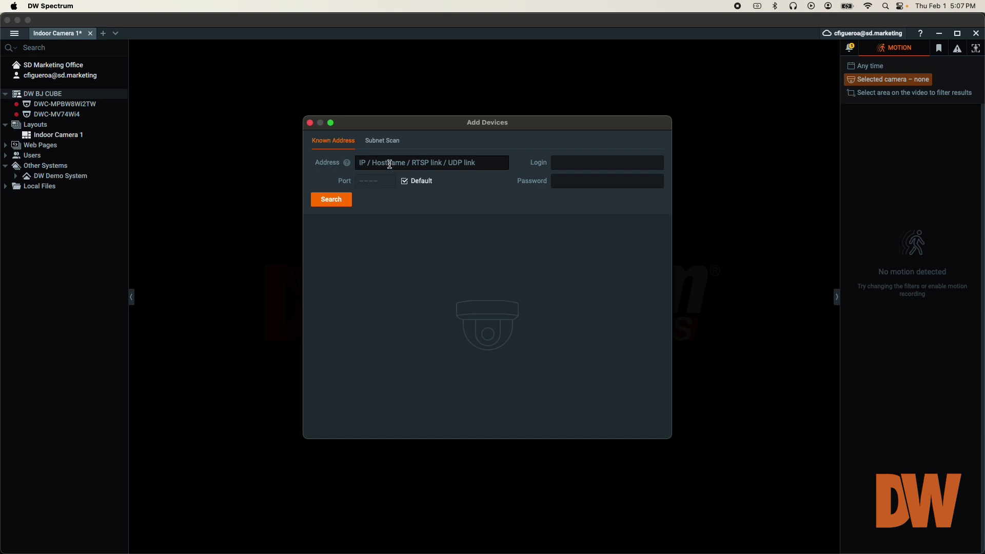
Step: Enter known address 101.188.67.134 and turn off the default port so port 80 is used
mouse_move(352, 166)
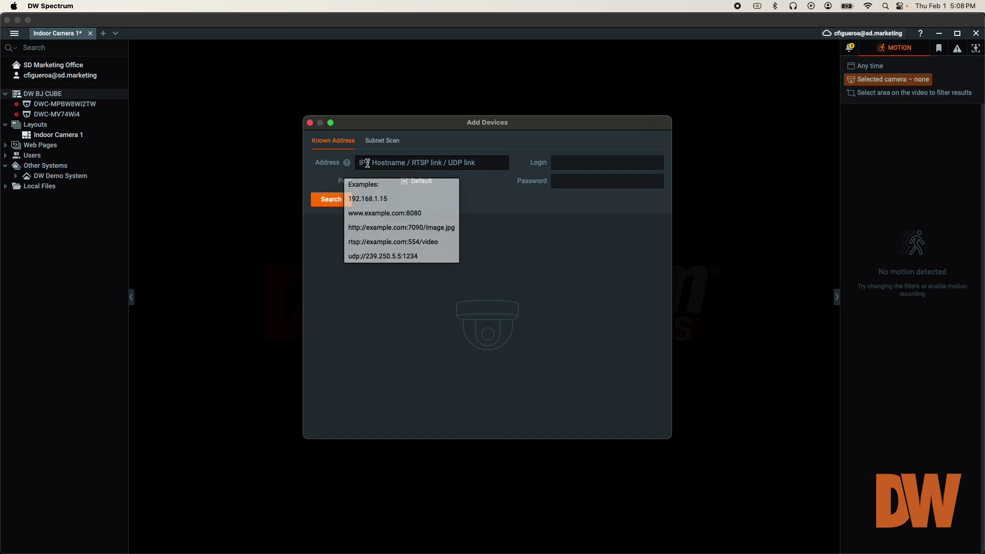
type("104.188.67.134")
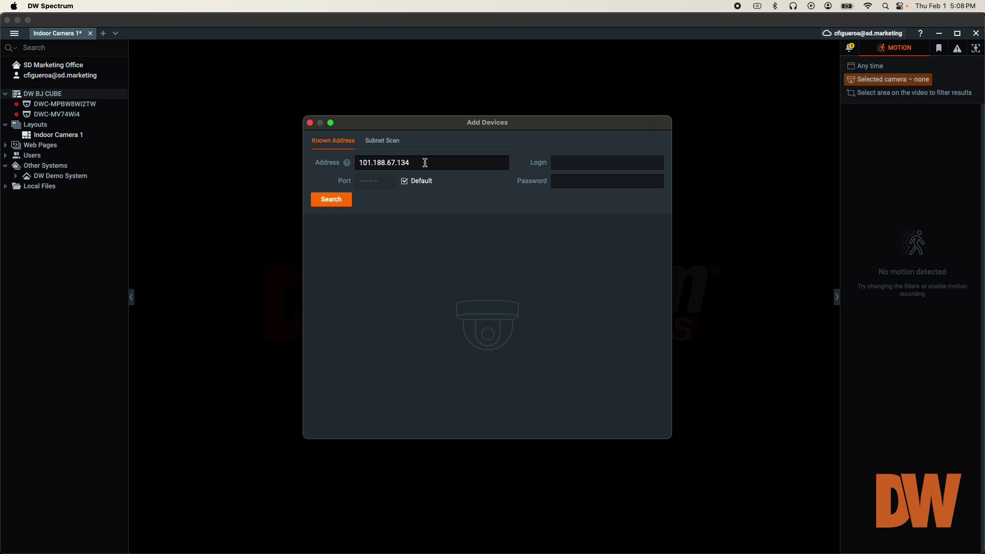
left_click(405, 183)
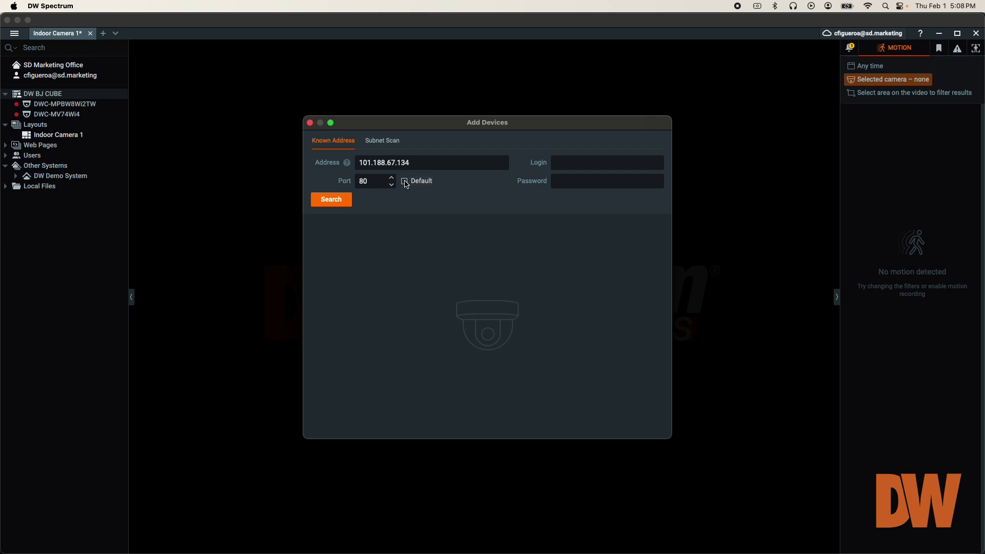
Step: Enter the camera's login e-mail and password in the Add Devices dialog
left_click(565, 162)
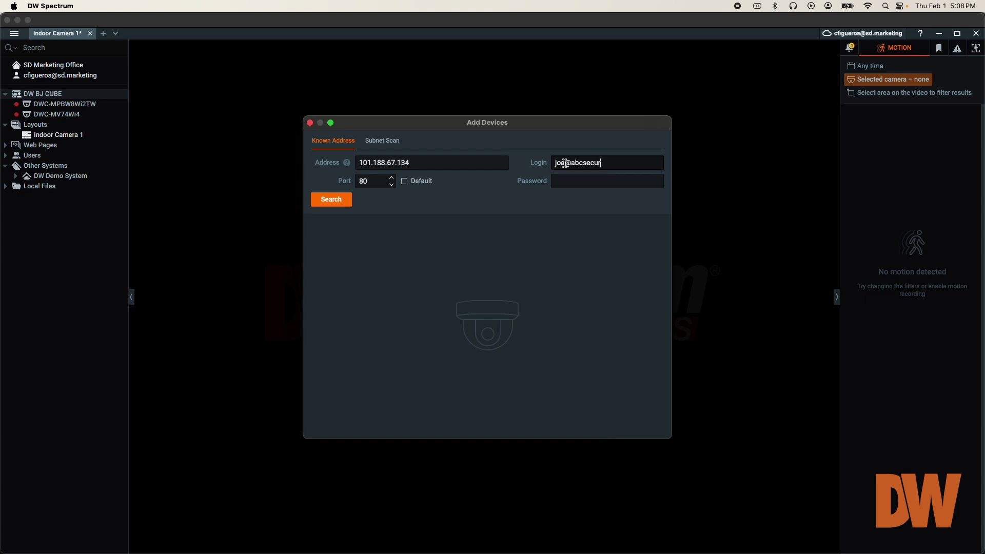
left_click(592, 182)
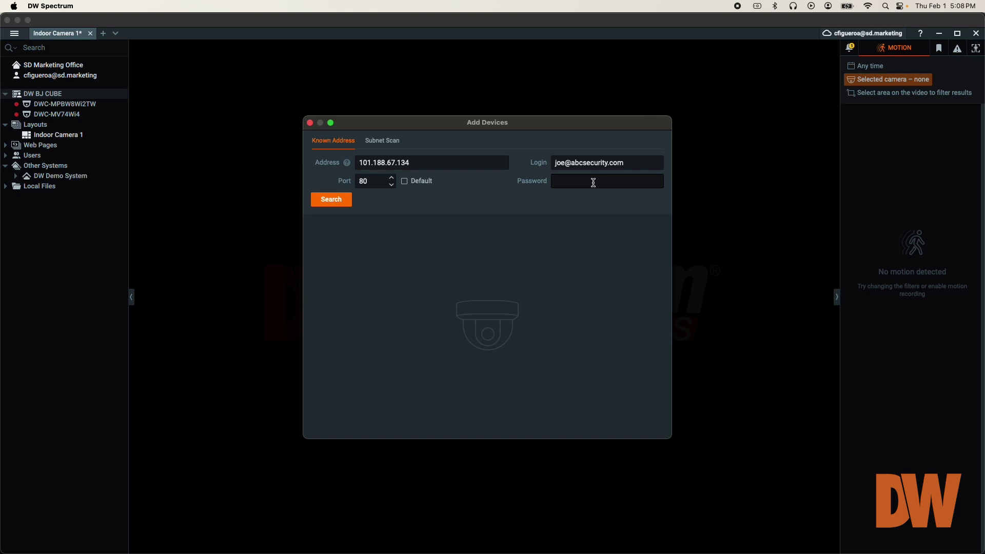
type("•••••")
type("••")
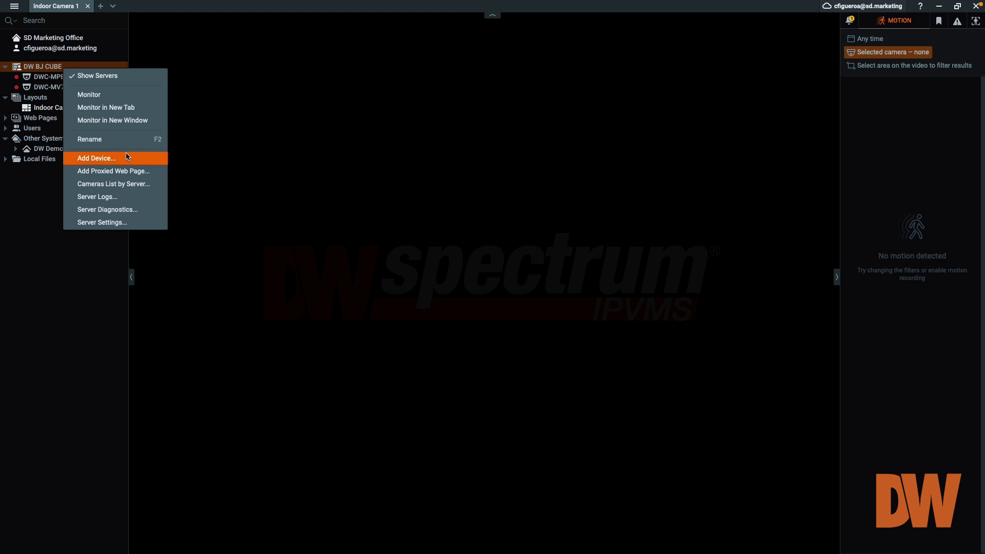
Step: Reopen Add Device for the server to get blank Known Address fields
left_click(128, 157)
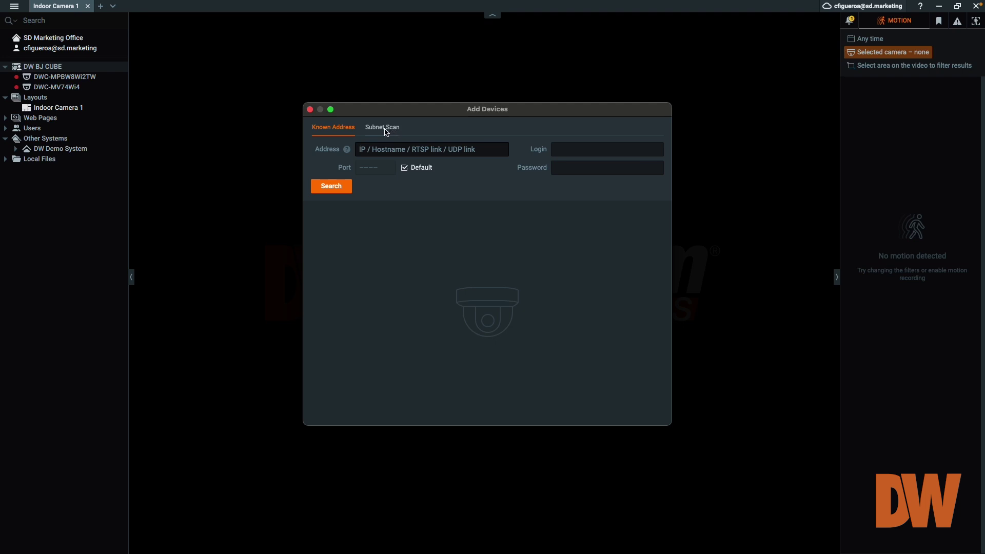
Step: On the Subnet Scan tab, set the range 47.181.223.11 to 47.181.223.255
left_click(386, 131)
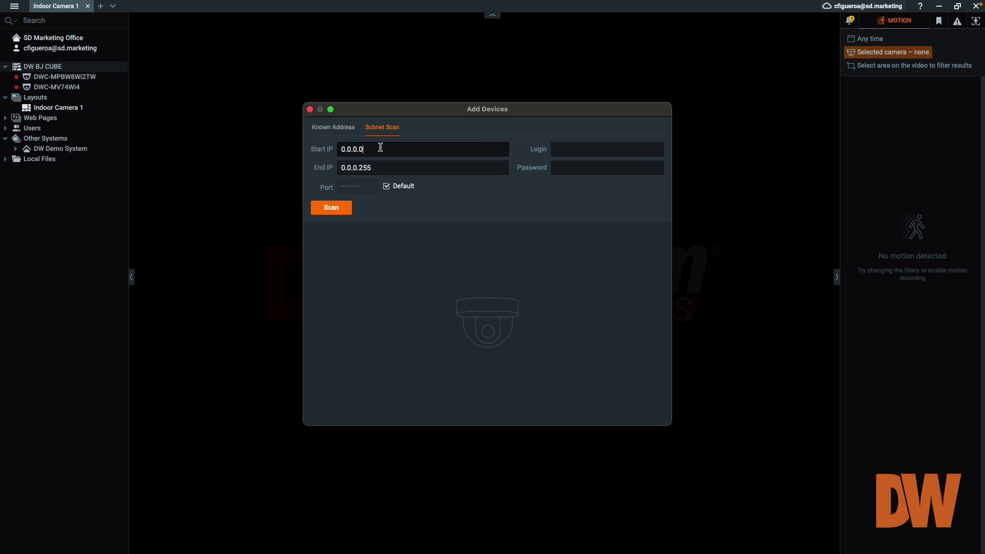
triple_click(380, 147)
type("47.181.223.1")
type("1")
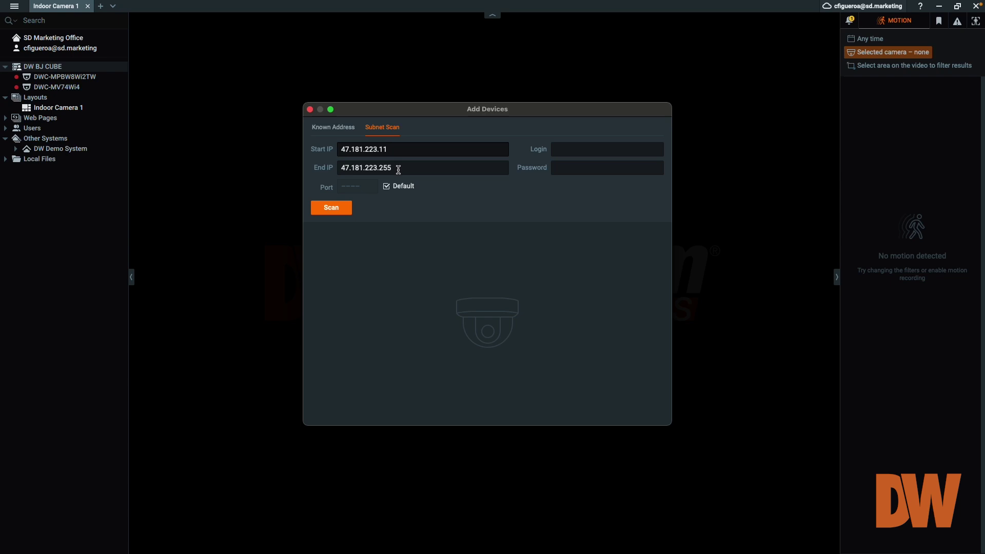
left_click(398, 169)
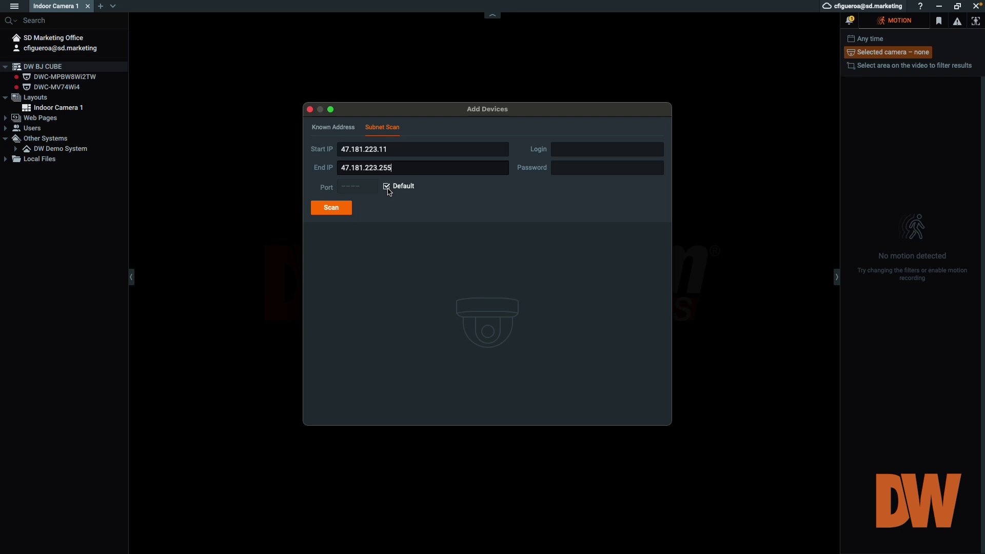
Step: Use custom port 80 and enter the camera login e-mail and password for the scan
left_click(389, 191)
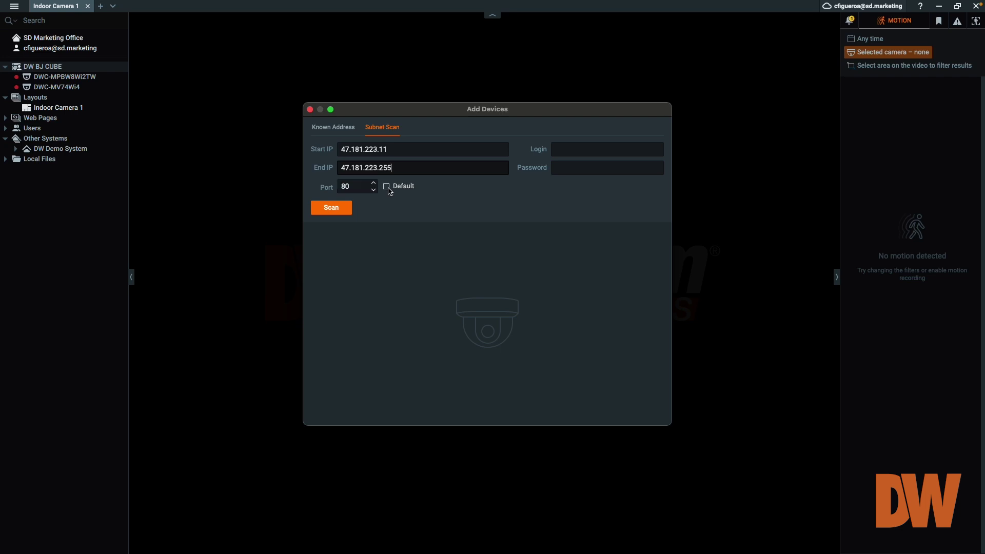
key("Tab")
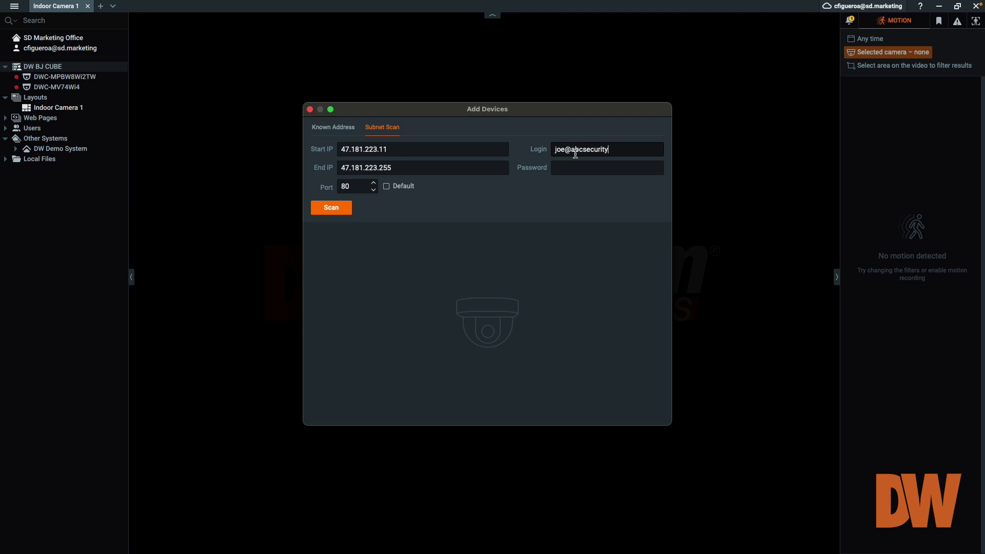
key("Tab")
type("*******")
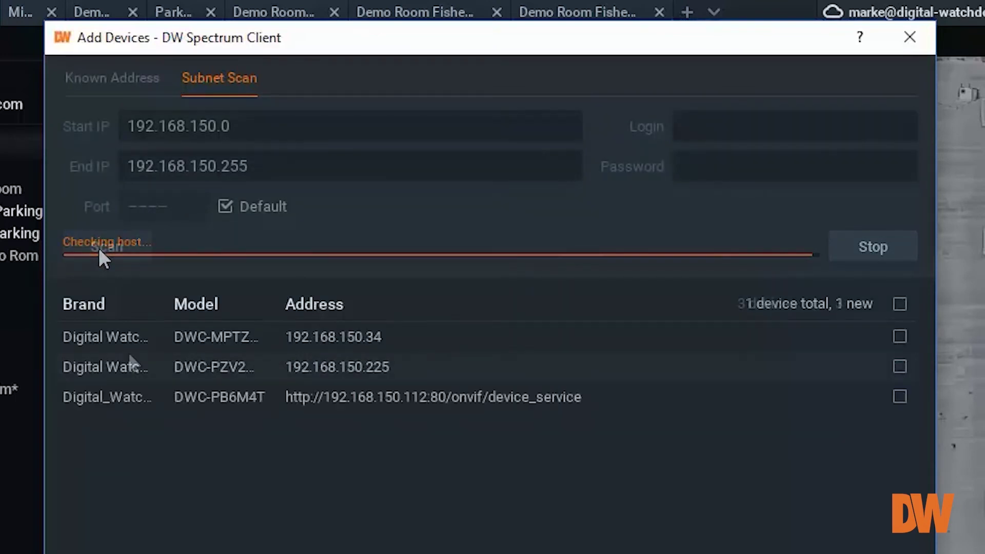
Step: Tick the scanned camera at 192.168.150.225 for adding
left_click(136, 366)
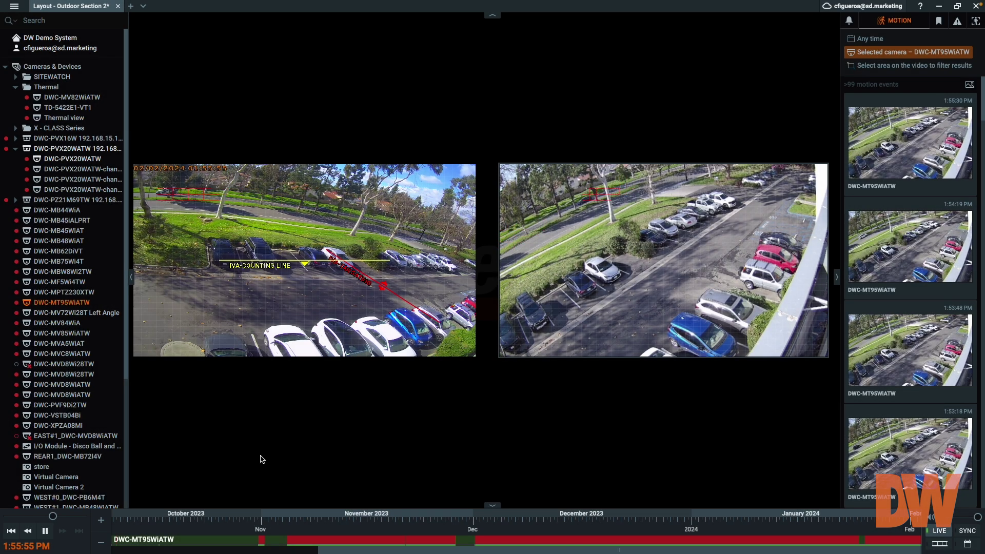
Step: Drag DWC-MVC8WiATW from the Cameras & Devices tree onto the layout grid
mouse_move(82, 355)
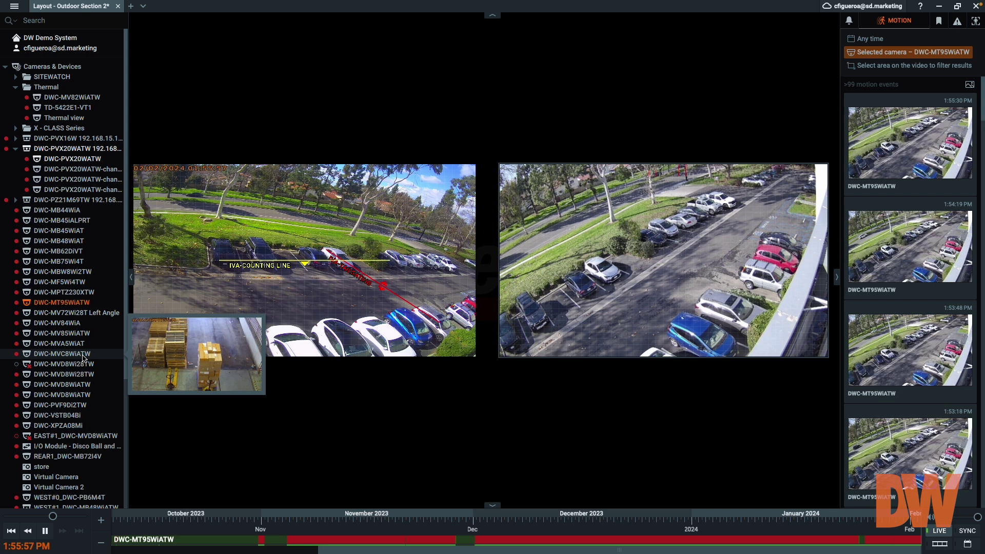
left_click_drag(82, 357, 213, 424)
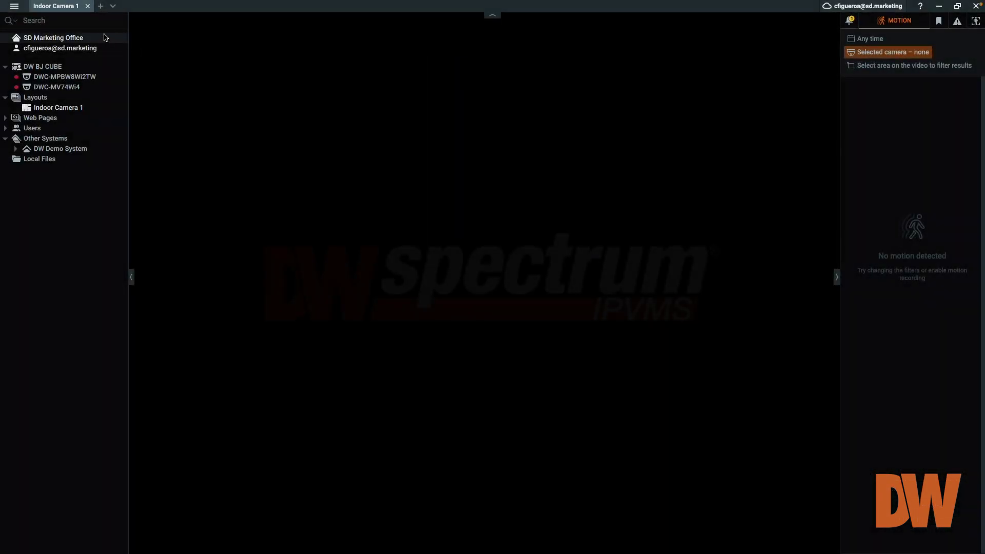
Step: Open System Administration from the main menu to view SD Marketing Office's General settings
left_click(14, 7)
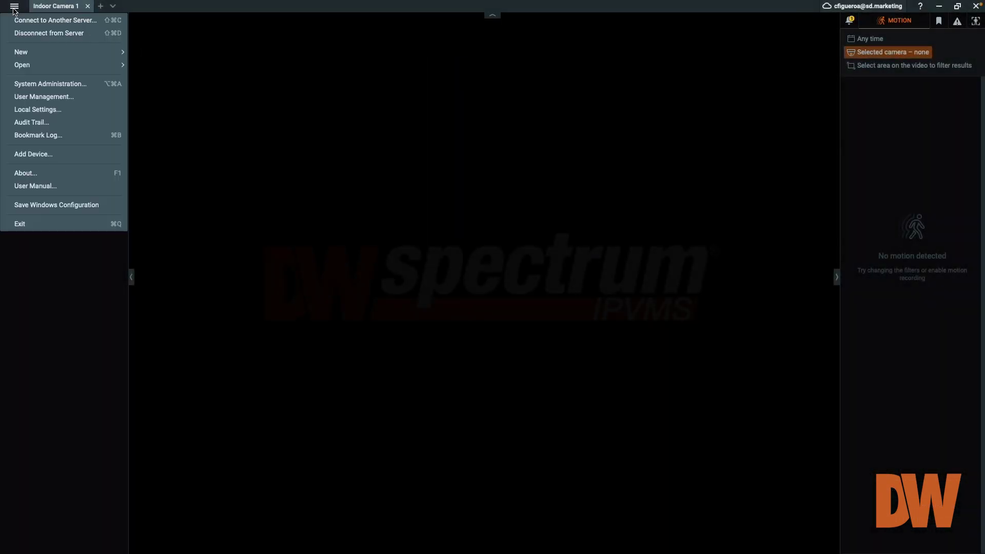
left_click(93, 89)
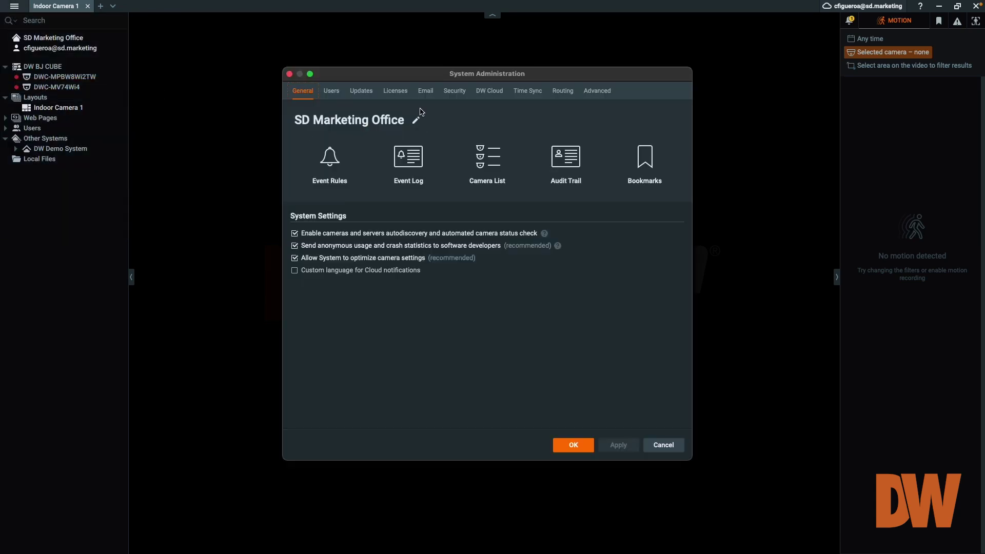